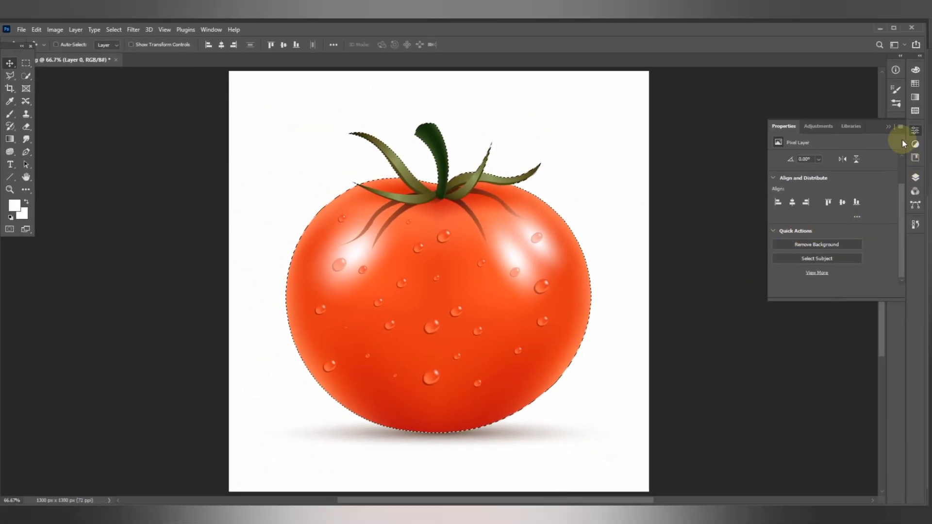
Copy the selected tomato to a new layer
click(915, 131)
click(915, 177)
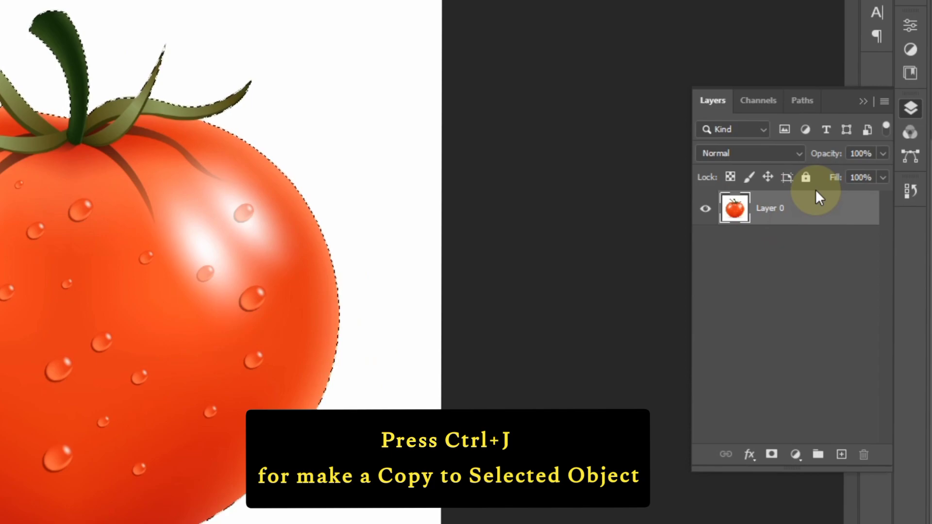
key(ctrl+j)
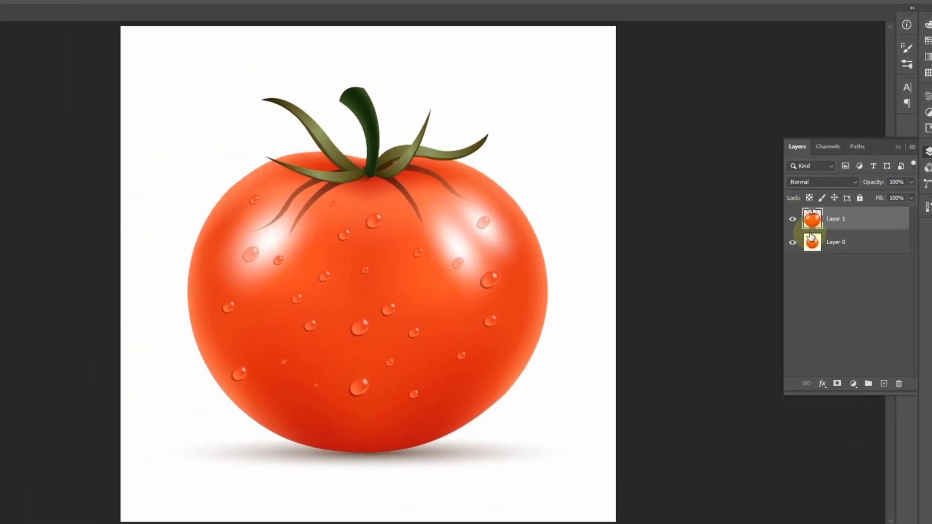
Fill the tomato-shaped selection on Layer 0 with white and clear the selection
click(813, 243)
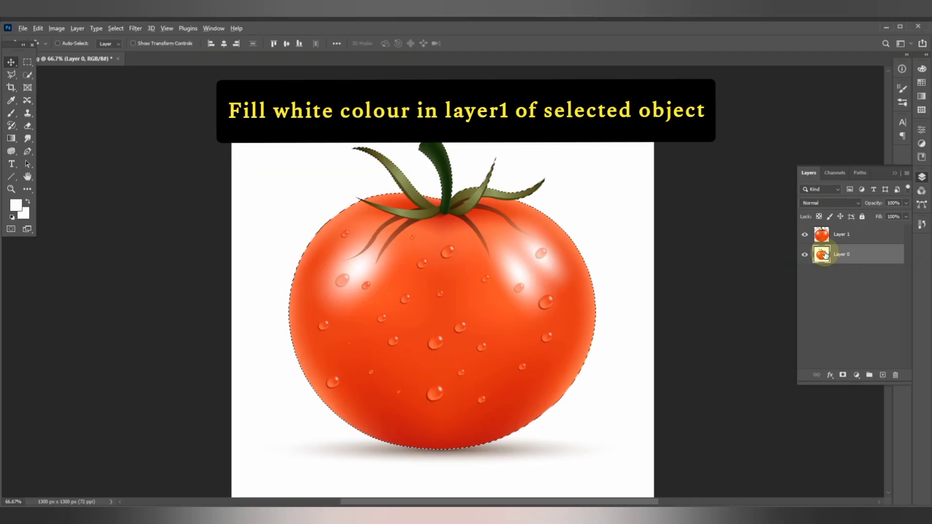
key(ctrl+BackSpace)
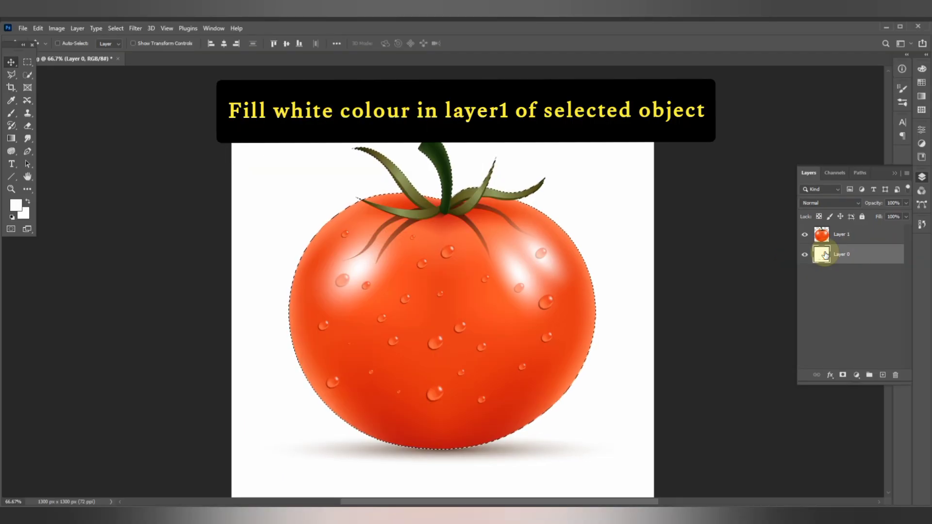
key(ctrl+d)
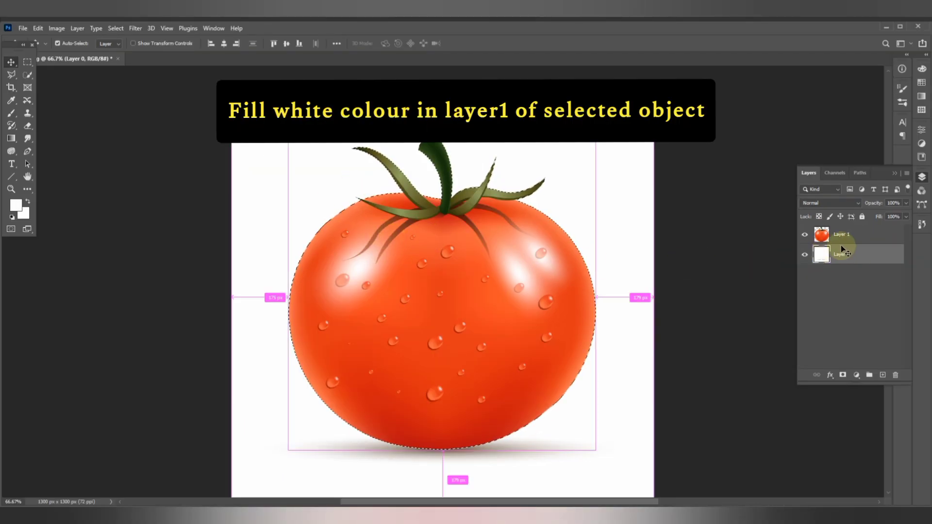
ctrl+click(822, 235)
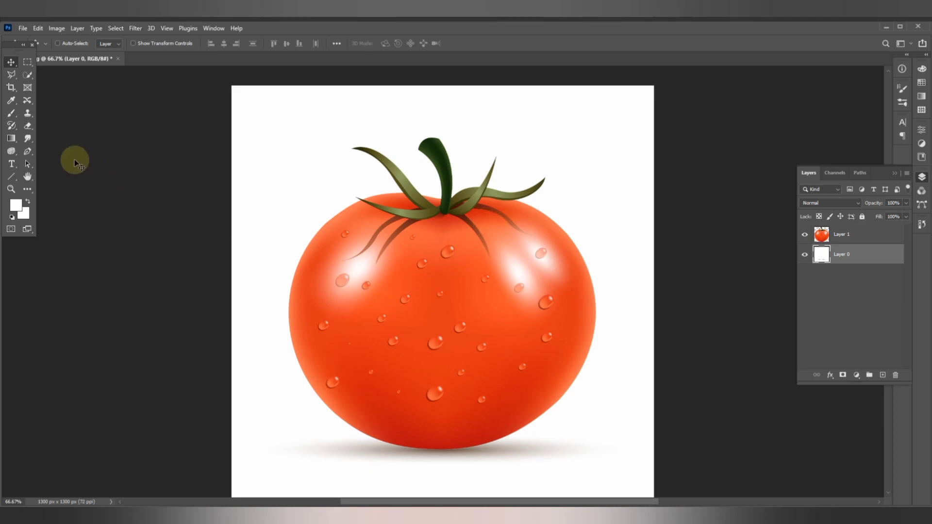
Add a text layer reading TOMATO in black near the tomato's stem
click(11, 165)
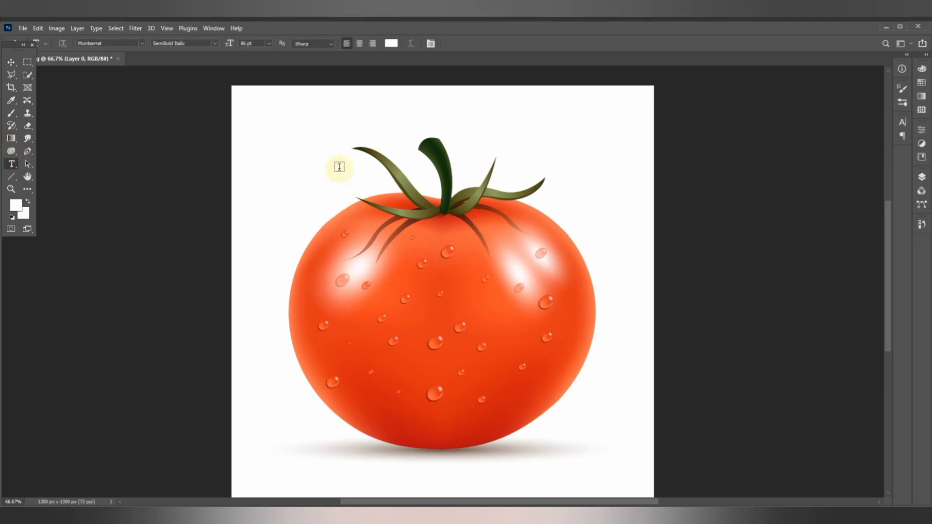
click(291, 158)
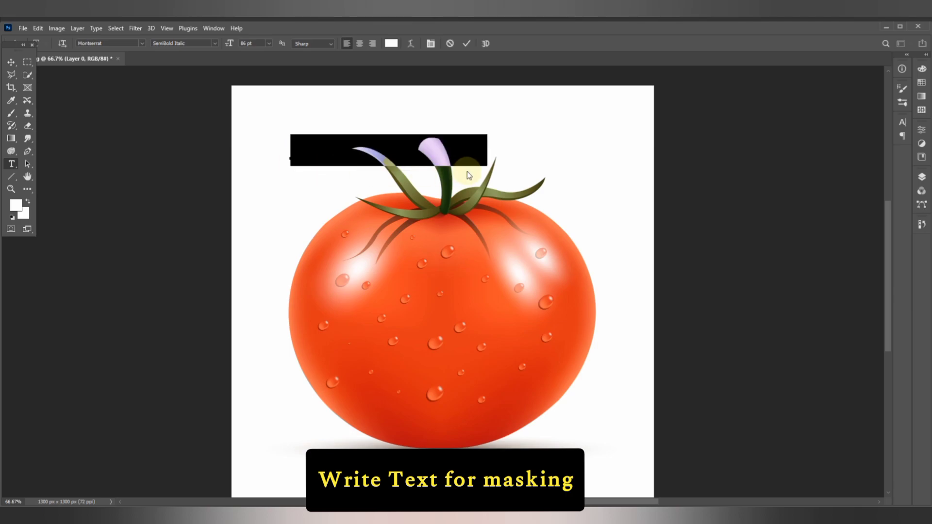
click(391, 43)
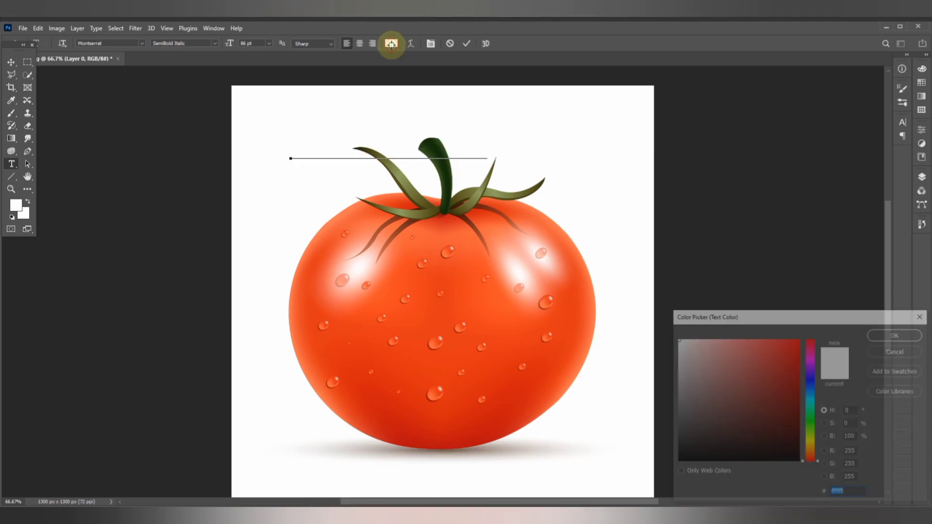
drag(772, 430, 672, 456)
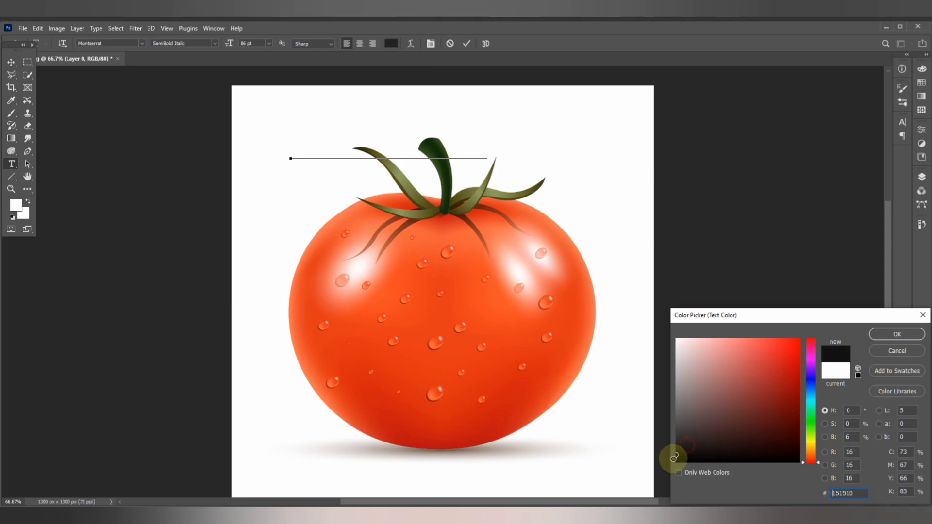
click(884, 334)
key(ctrl)
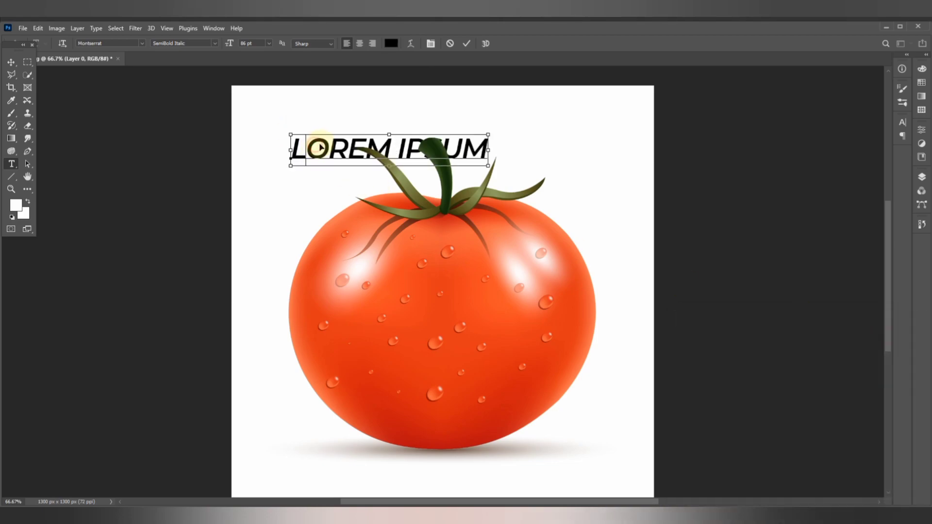
text(TOMATO)
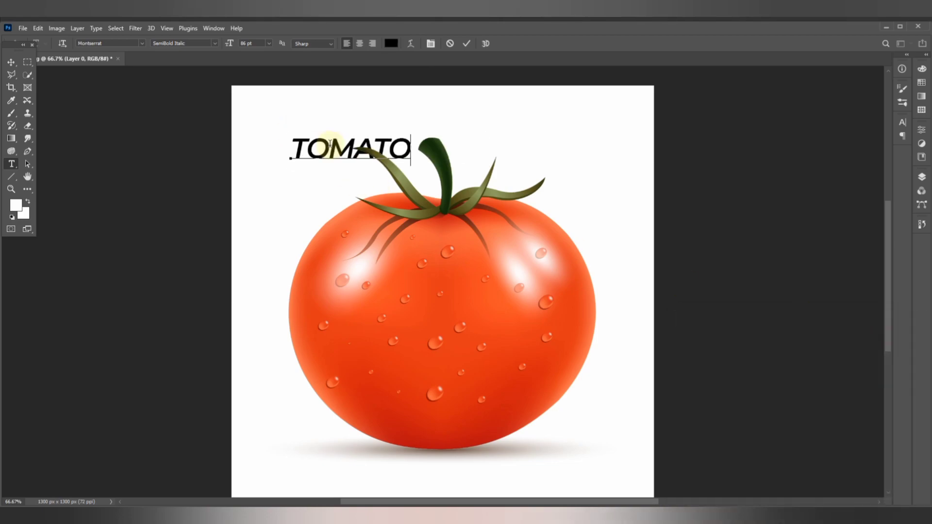
Set the TOMATO text's font to Poppins ExtraBold and shift the text slightly down and left
key(ctrl+a)
click(117, 43)
text(poppin)
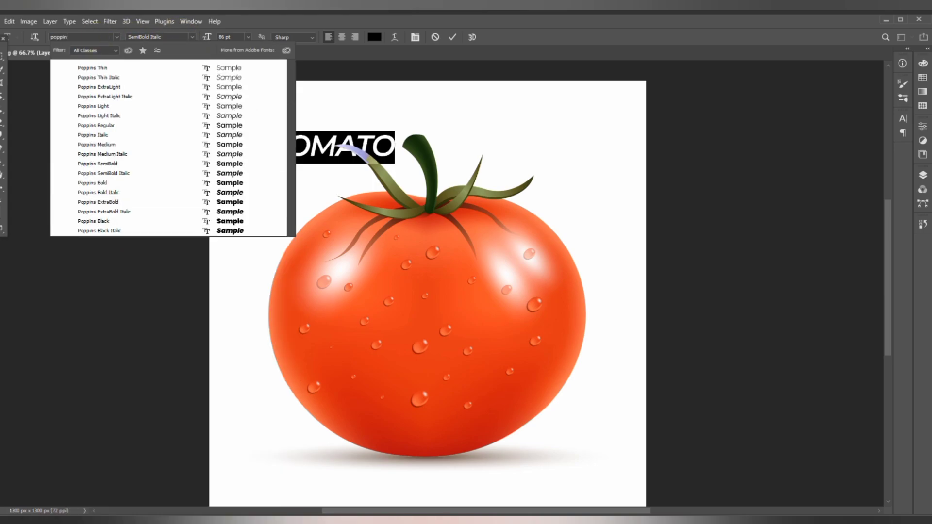
text(s extrab)
key(Return)
key(ctrl+Return)
key(v)
mouse_move(313, 152)
mouse_down()
mouse_move(313, 164)
mouse_move(302, 162)
mouse_up()
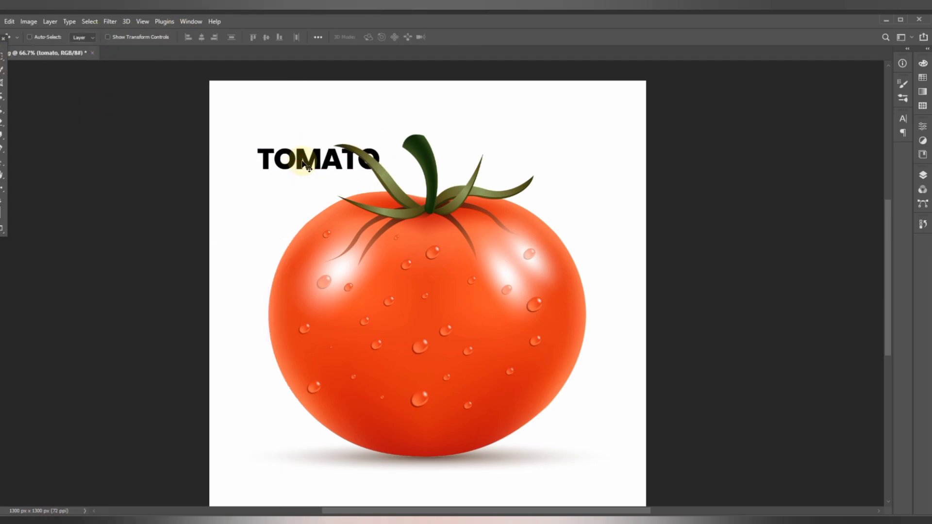
Enlarge the TOMATO text and move it onto the middle of the tomato
double_click(302, 165)
click(205, 37)
text(220)
key(Return)
key(ctrl+Return)
drag(436, 163, 447, 345)
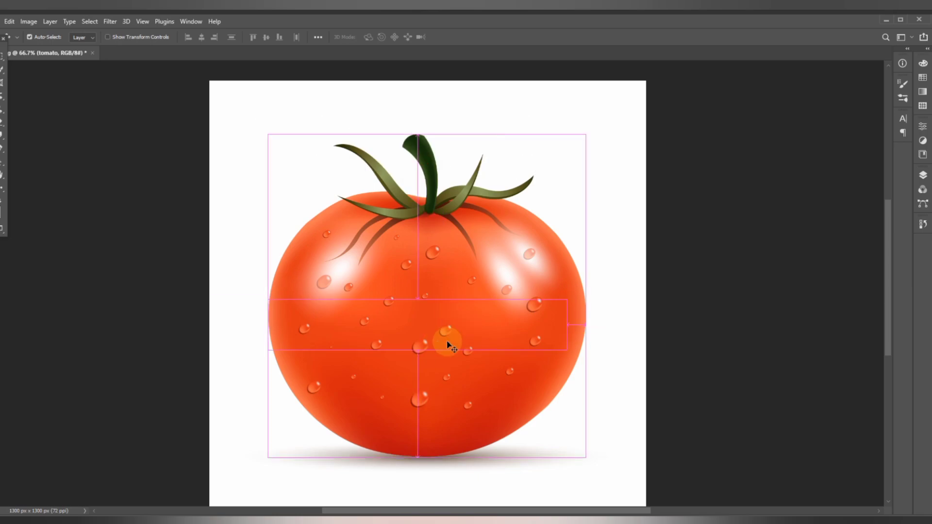
Set the TOMATO text size to 240 pt and align its start with the tomato's left edge
double_click(447, 344)
click(228, 37)
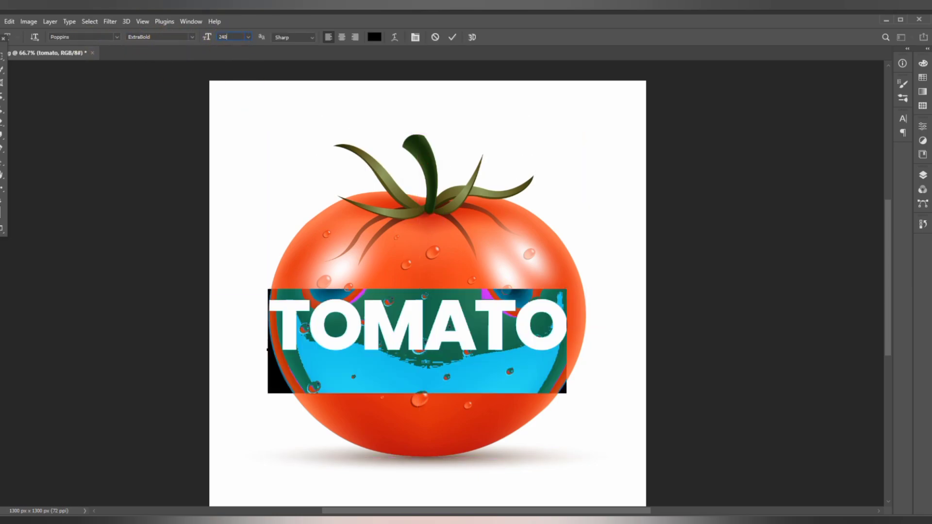
text(240)
key(Return)
click(1, 60)
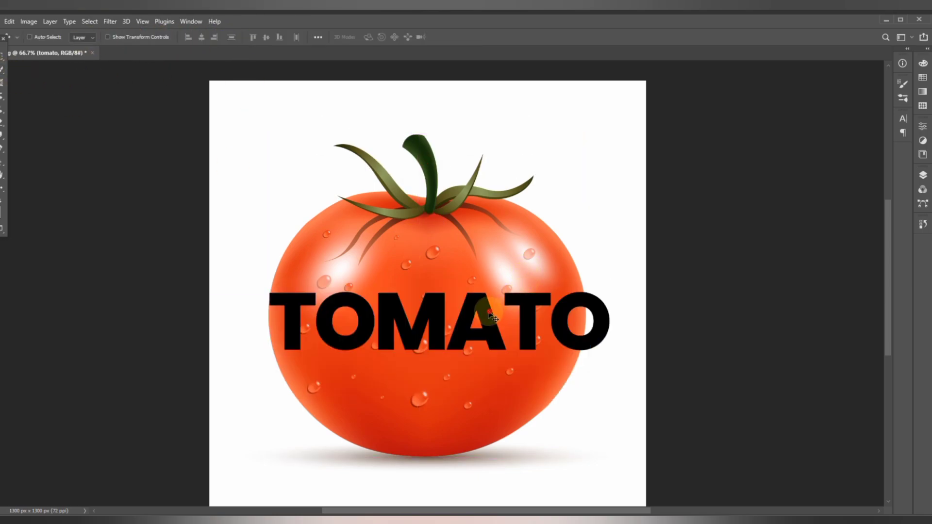
mouse_move(489, 315)
mouse_down()
mouse_move(475, 308)
mouse_move(488, 313)
mouse_up()
Scale the TOMATO text proportionally to 93.40% so it spans the tomato's width
key(t)
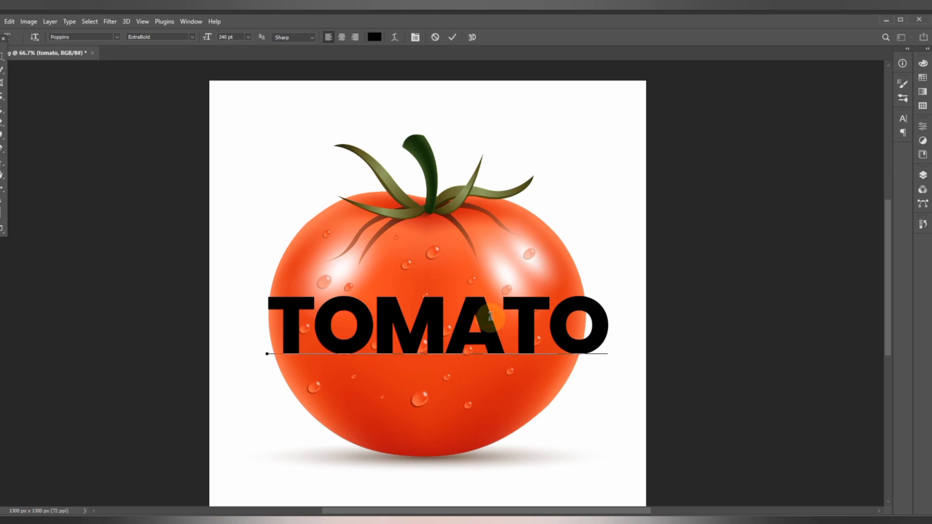
key(ctrl+t)
drag(611, 404, 588, 396)
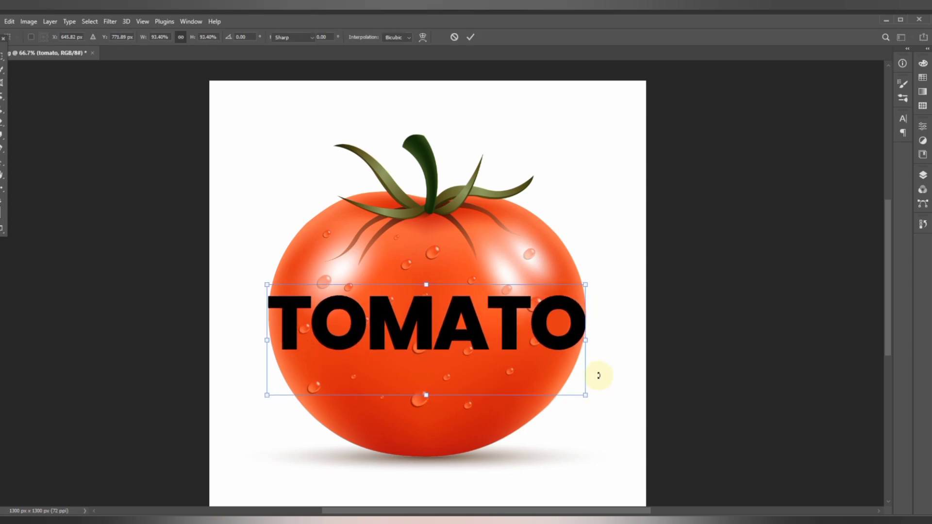
key(Return)
Change the TOMATO text's font to Bebas Neue Regular
click(416, 278)
key(ctrl+a)
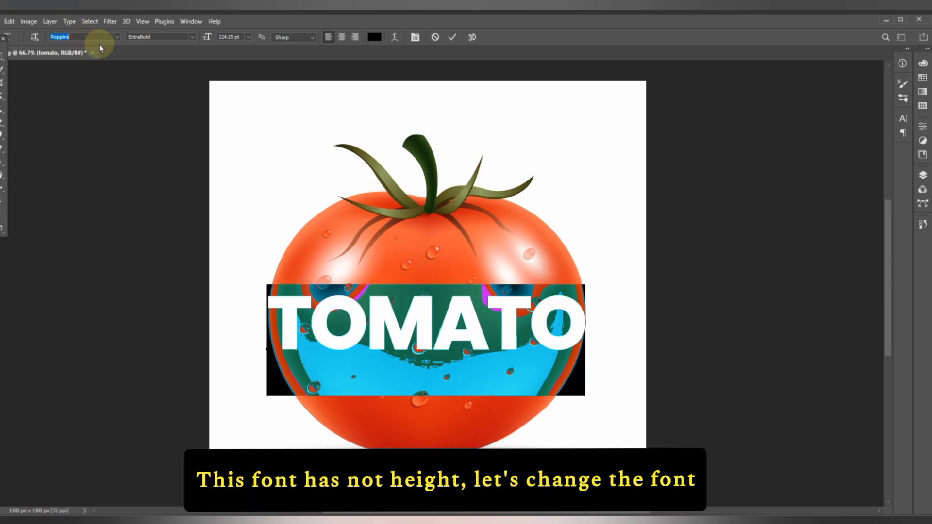
text(Bebas Neue)
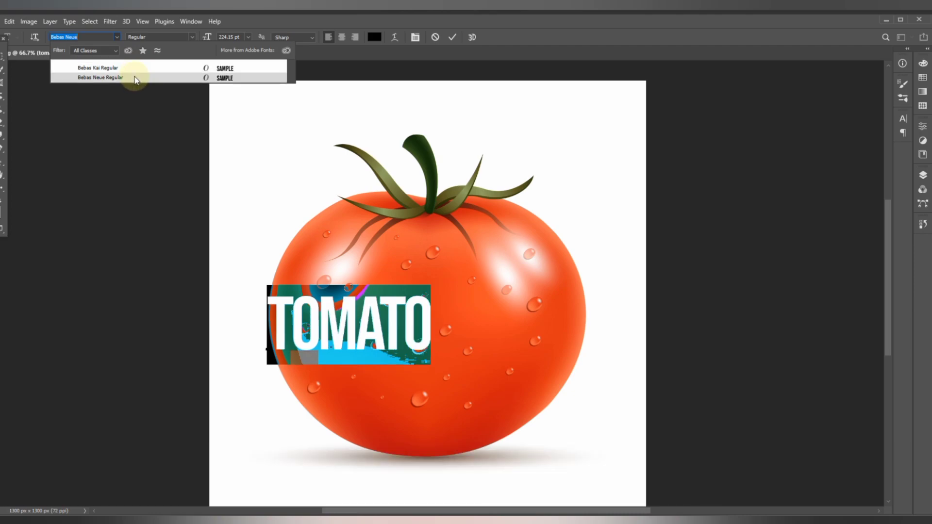
click(134, 77)
double_click(352, 314)
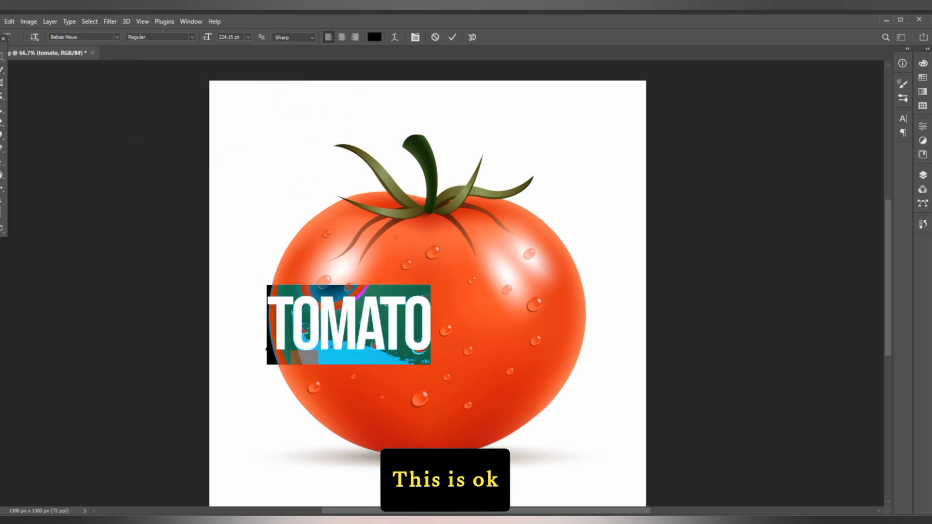
click(1, 63)
Scale the TOMATO text up to the tomato's full width and center it vertically on the tomato
key(ctrl+t)
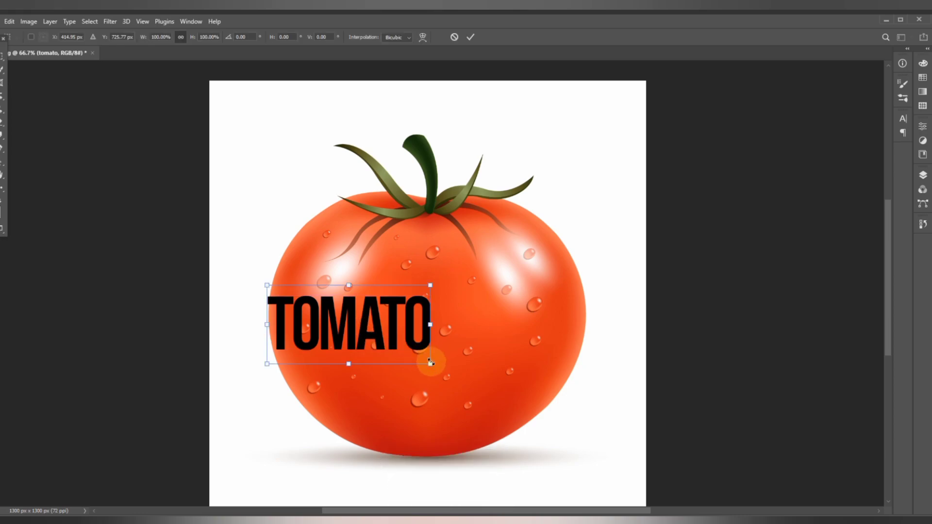
drag(431, 367, 597, 423)
key(Return)
drag(465, 366, 446, 332)
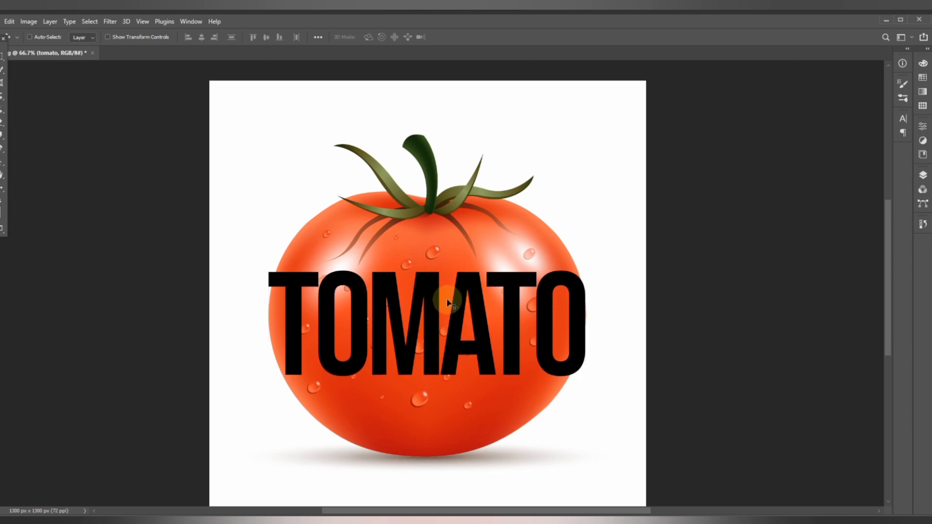
Set the TOMATO text size to 439 pt
double_click(408, 317)
key(ctrl+a)
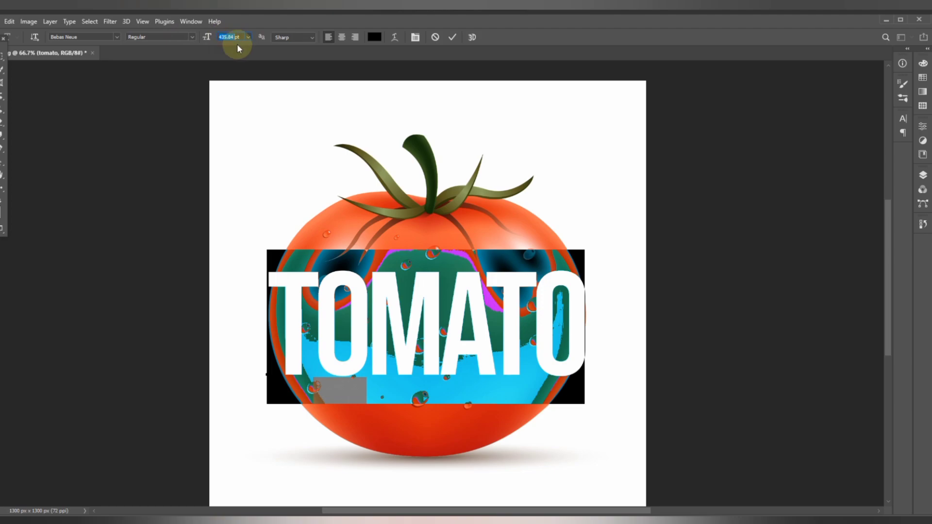
text(439)
key(Return)
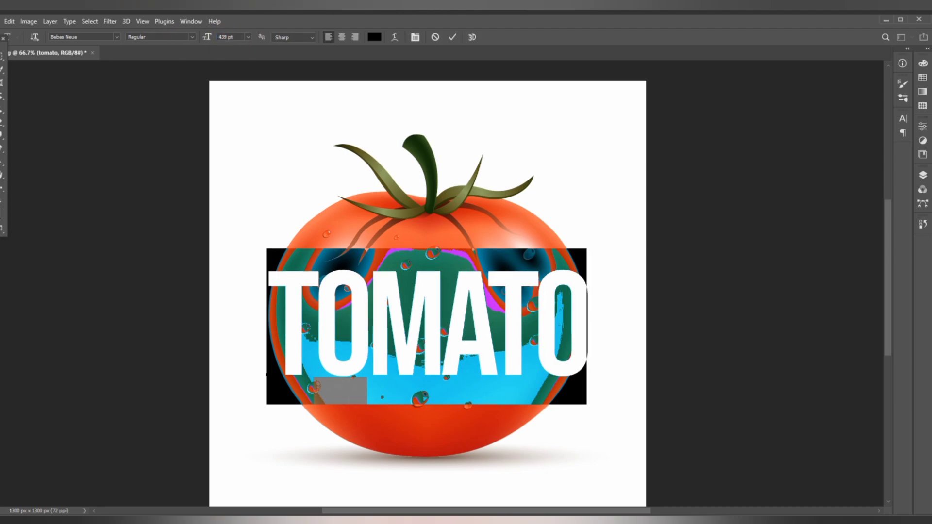
click(1, 57)
Nudge the TOMATO text slightly left so both ends line up with the tomato's sides
key(Left)
key(Left)
key(Left)
key(Left)
key(Left)
key(Left)
key(Left)
key(Left)
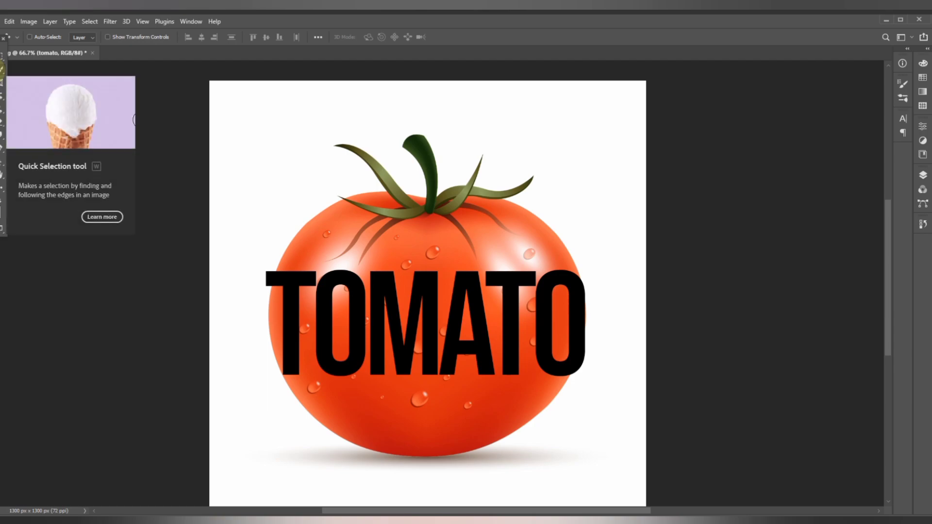
Convert the tomato text layer to a shape
click(924, 177)
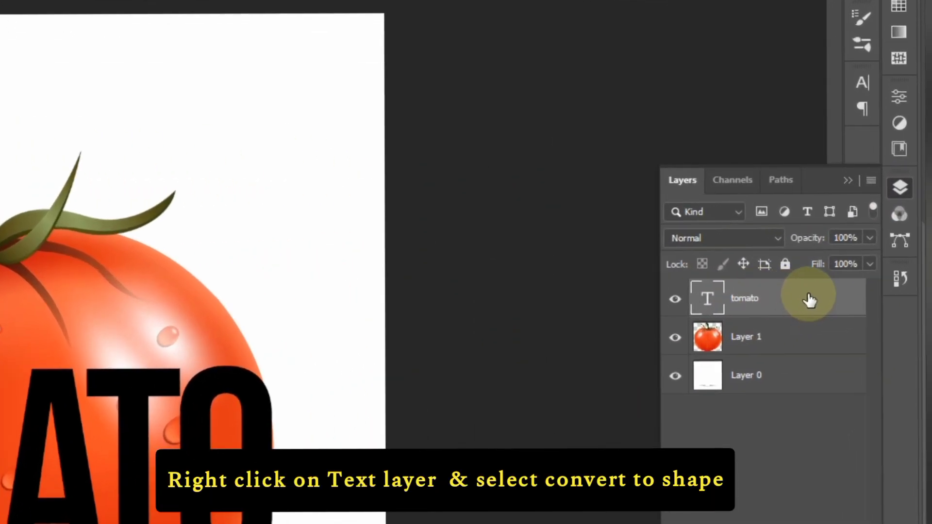
right_click(810, 300)
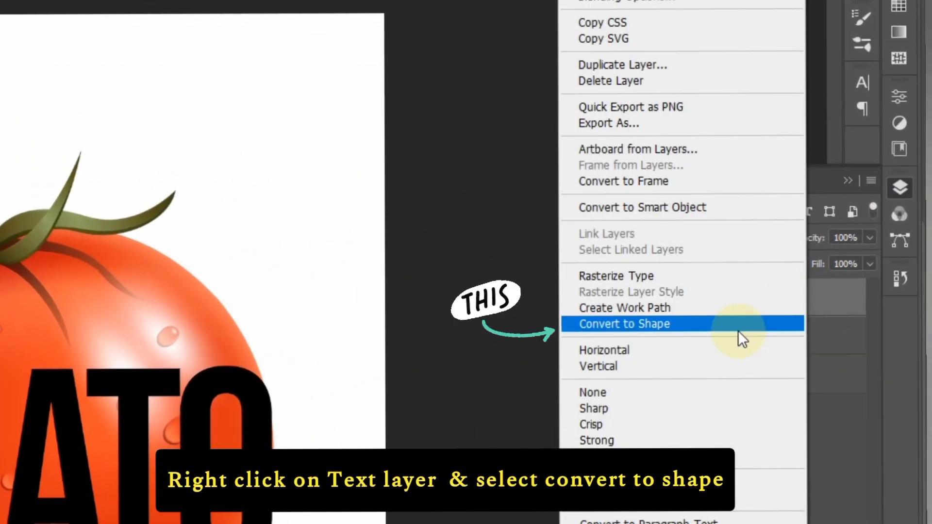
click(712, 325)
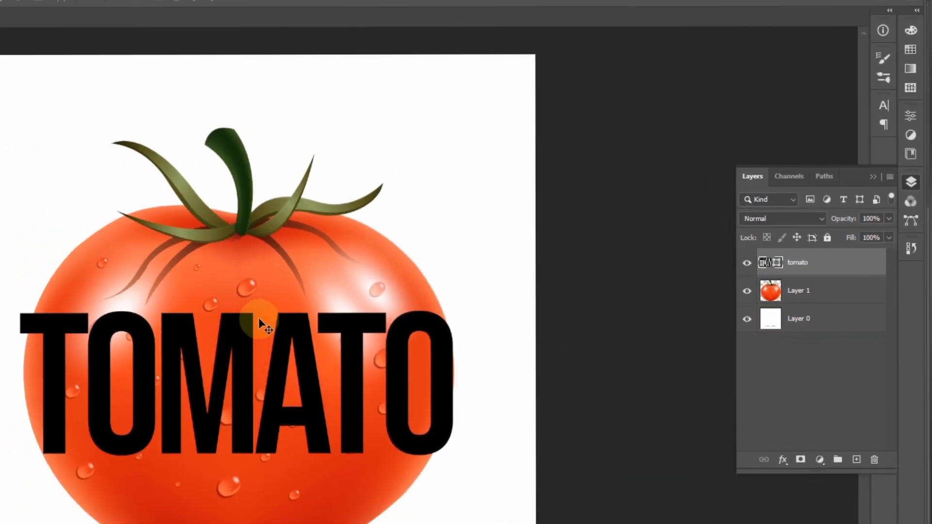
key(ctrl)
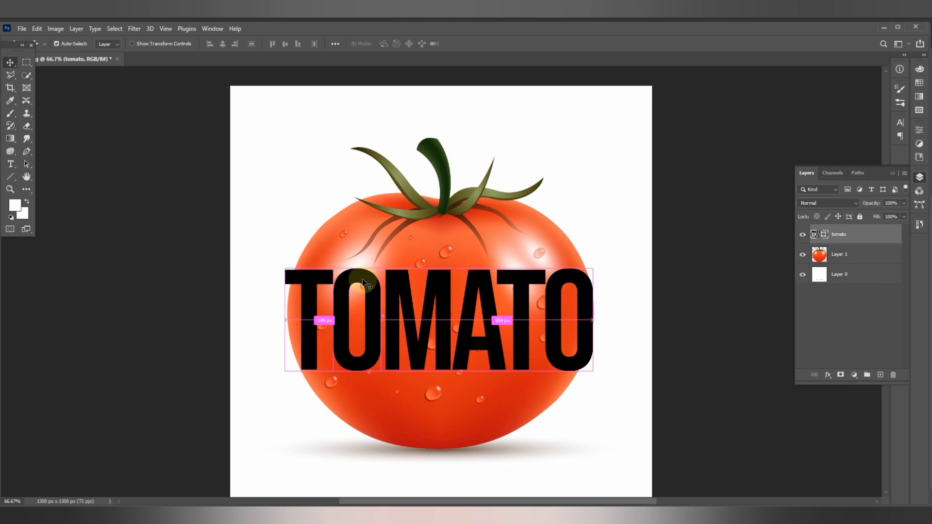
click(291, 276)
key(ctrl+t)
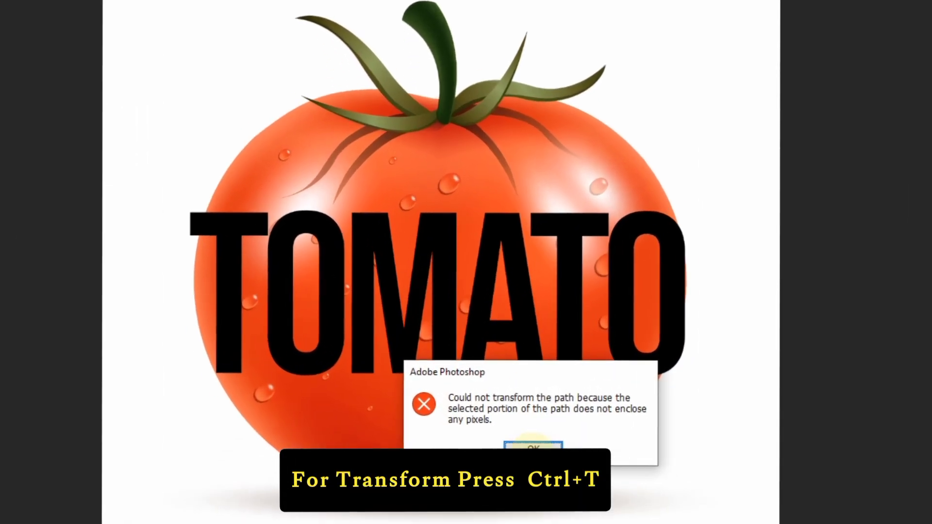
click(533, 444)
Warp the TOMATO shape so its outer letters curve in along the tomato's left and right edges
key(ctrl+t)
right_click(441, 230)
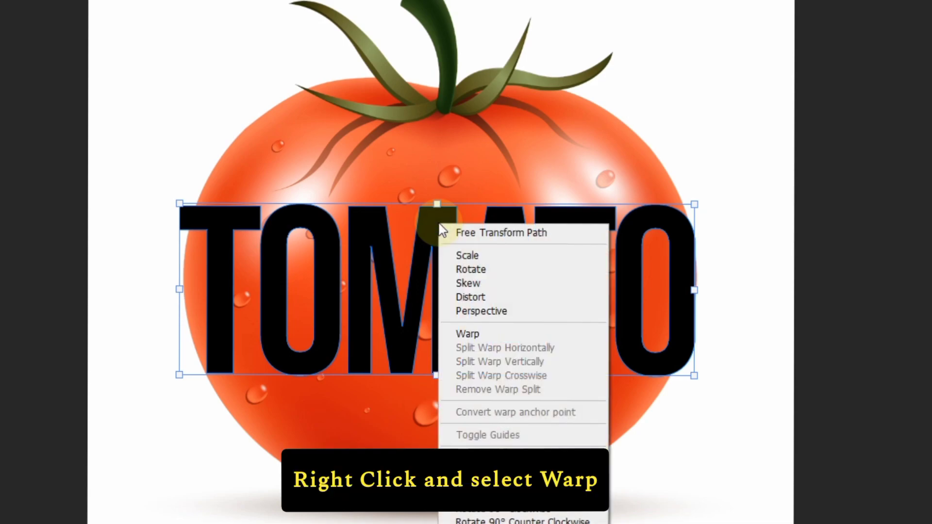
click(503, 334)
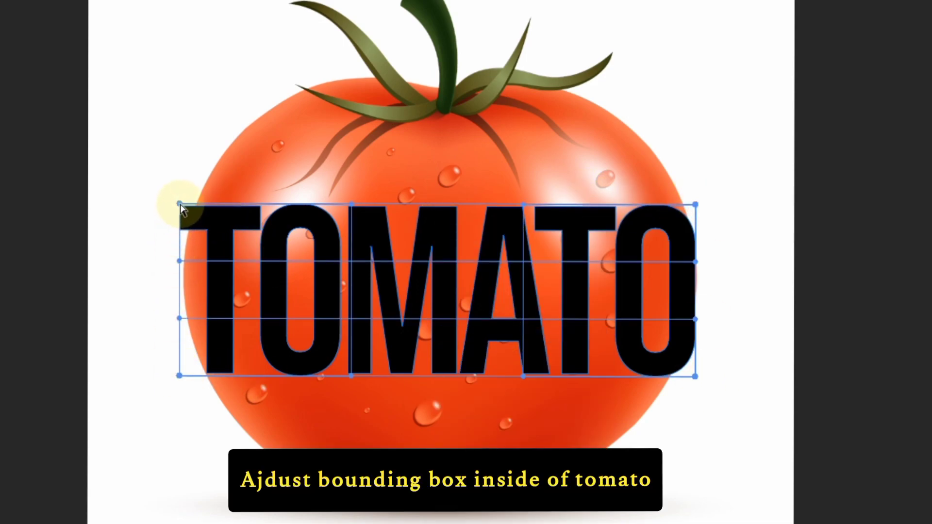
drag(180, 205, 195, 204)
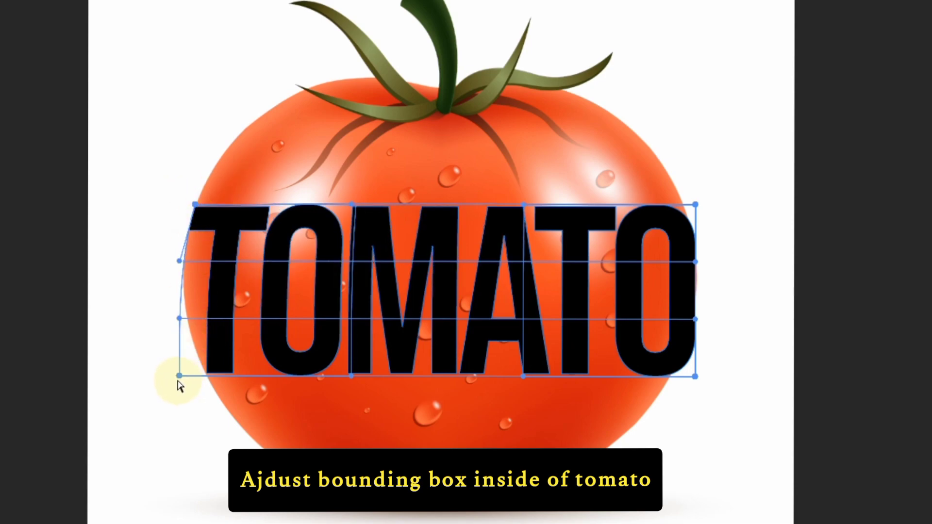
drag(695, 376, 683, 376)
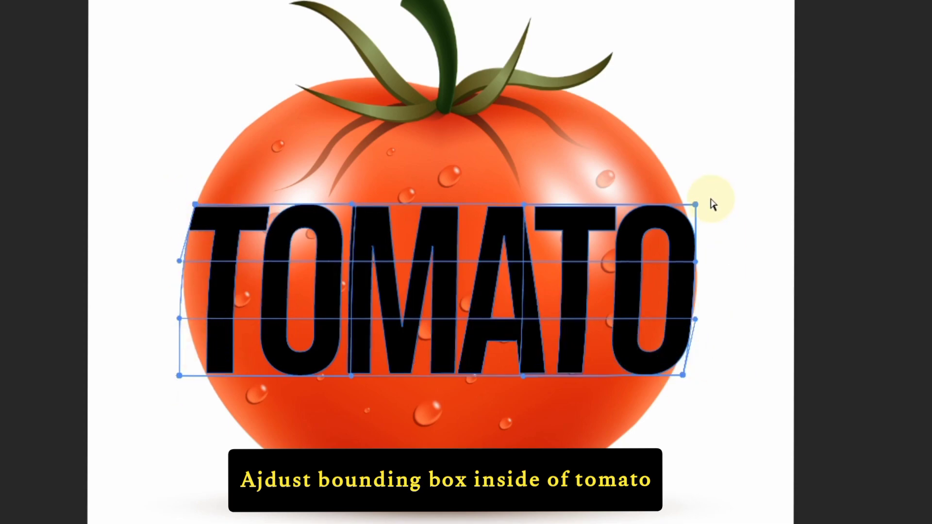
mouse_move(695, 205)
mouse_down()
mouse_move(682, 201)
mouse_move(690, 201)
mouse_up()
drag(696, 262, 701, 261)
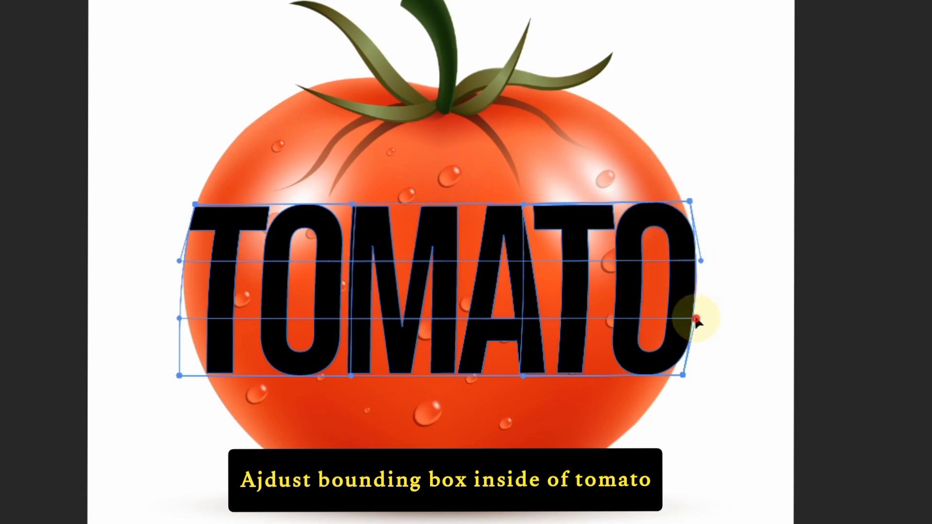
drag(696, 320, 698, 317)
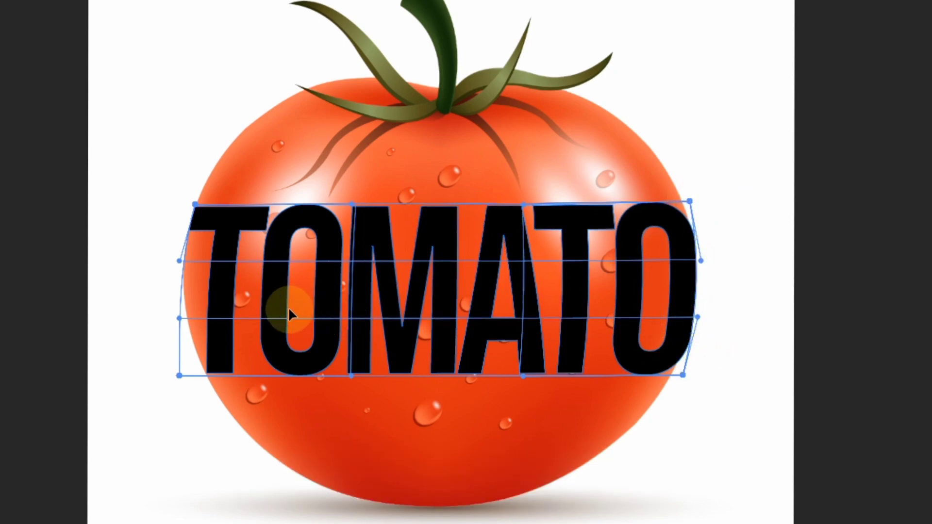
key(Return)
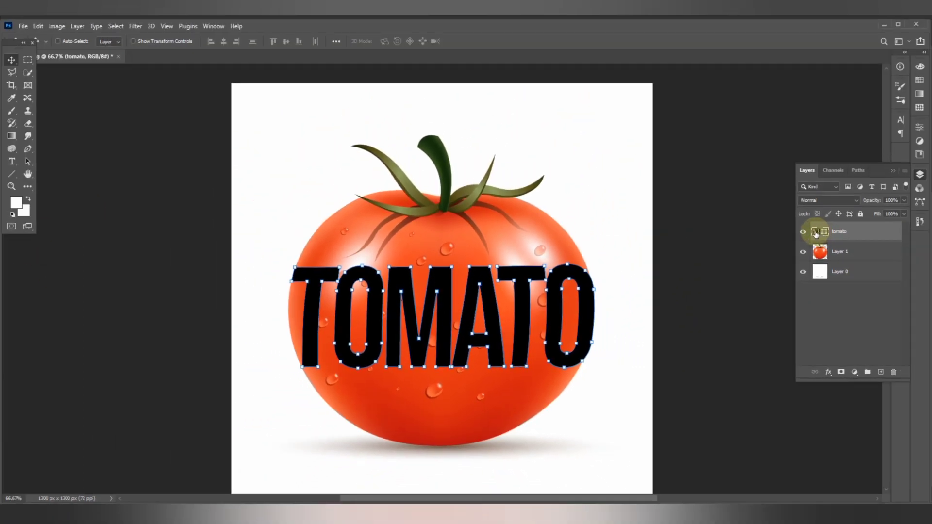
Hide the tomato shape layer and mask Layer 1 with a selection made from its letter outlines
ctrl+click(815, 233)
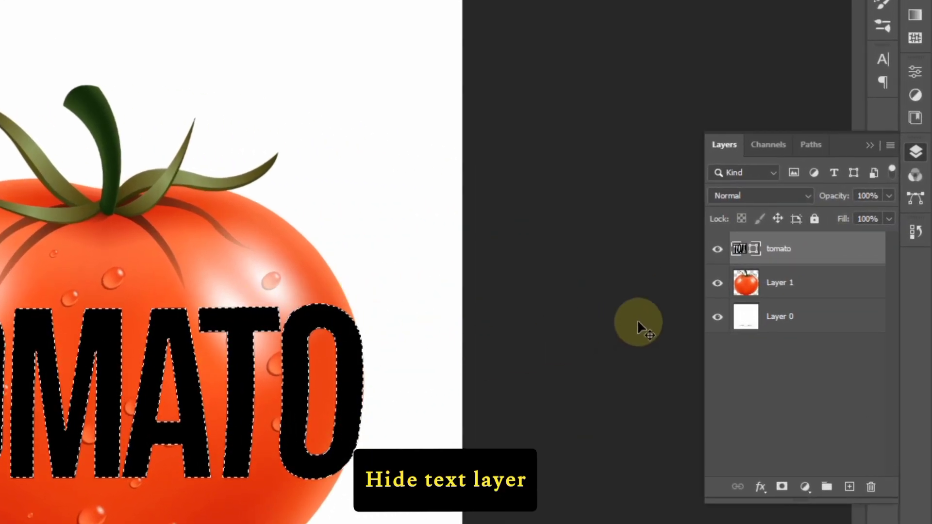
click(718, 249)
click(747, 284)
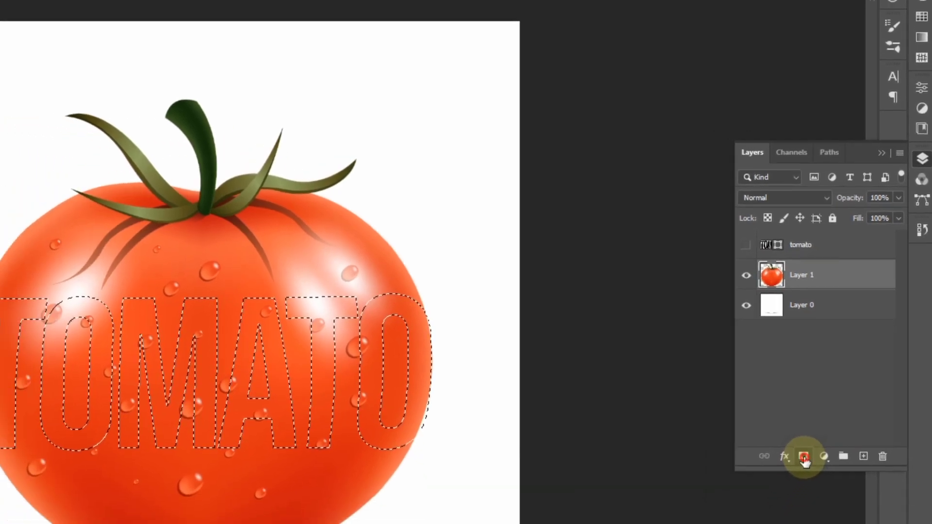
click(804, 458)
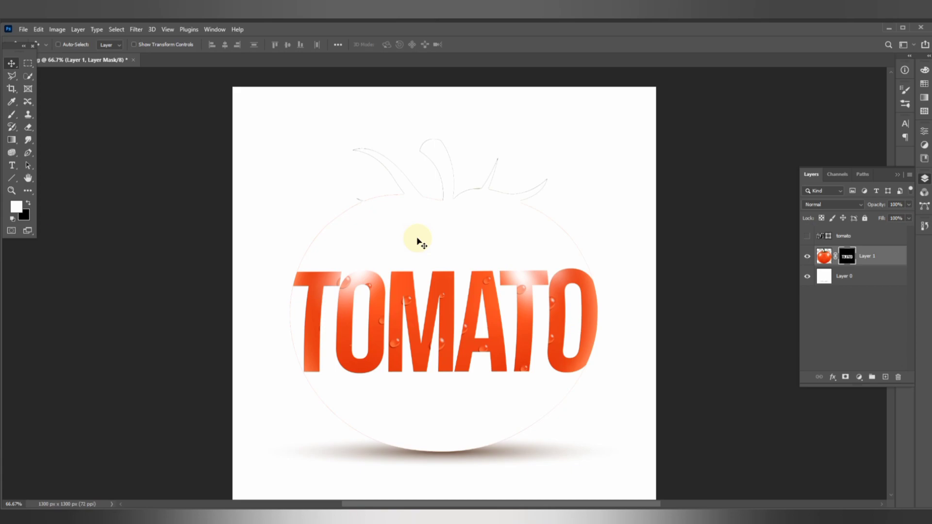
Paint white on Layer 1's mask with a 150 px brush to reveal the stem and upper tomato down to just above the letters
click(12, 115)
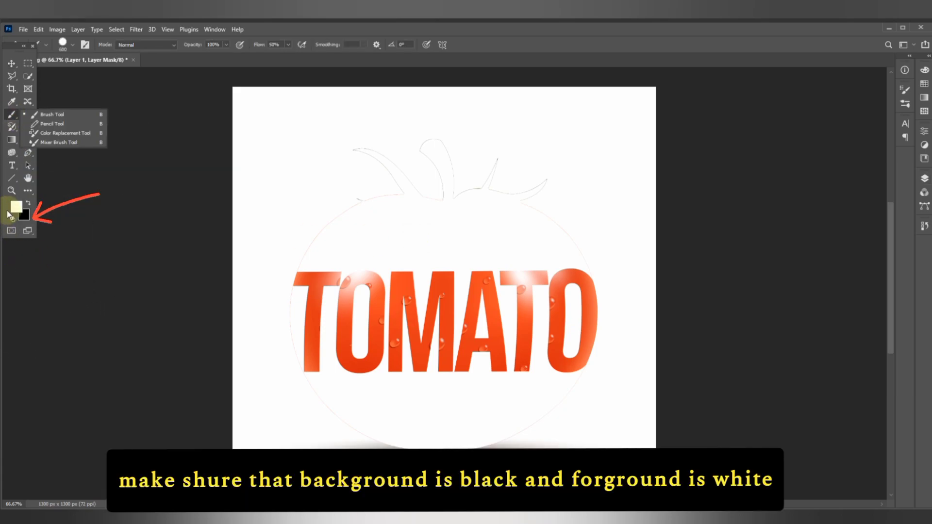
key(bracketleft)
key(bracketleft)
key(bracketleft)
key(bracketleft)
key(bracketleft)
key(bracketleft)
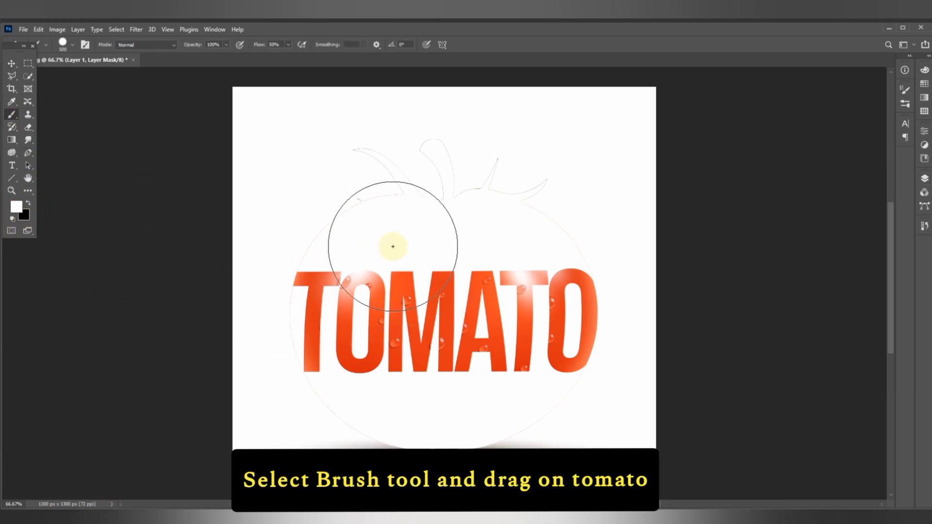
key(bracketleft)
mouse_move(279, 223)
mouse_down()
mouse_move(348, 222)
mouse_move(461, 195)
mouse_move(429, 166)
mouse_move(228, 156)
mouse_up()
drag(262, 234, 589, 231)
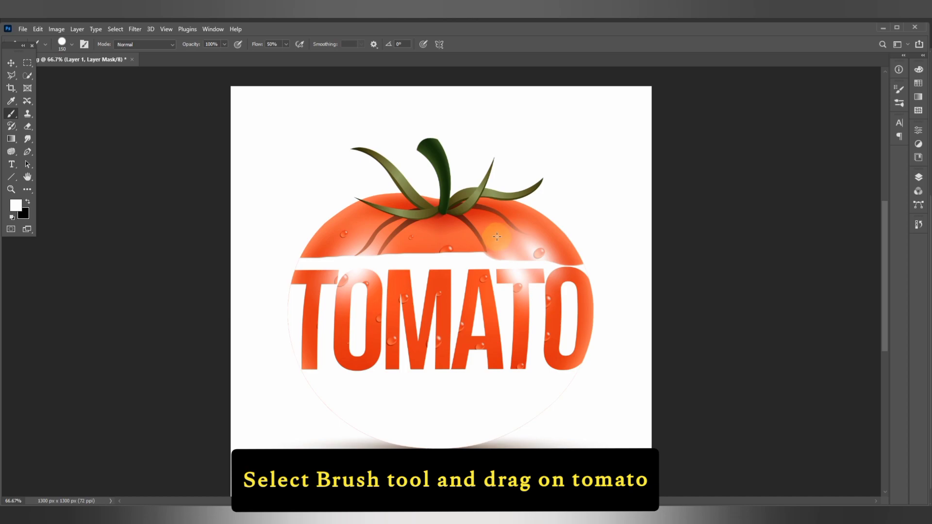
drag(496, 236, 318, 239)
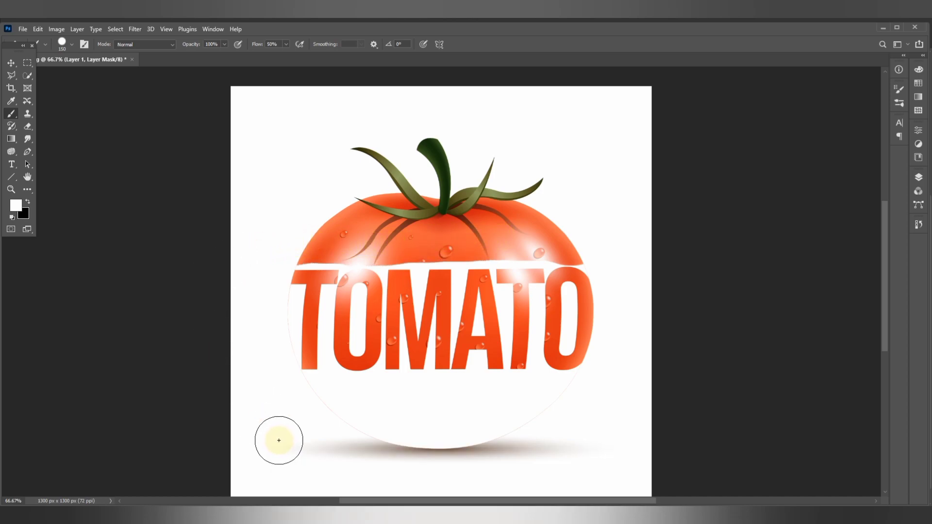
Paint white on Layer 1's mask to reveal the tomato below the letters and touch up the edges around the word
mouse_move(314, 387)
mouse_down()
mouse_move(585, 394)
mouse_move(426, 437)
mouse_move(338, 408)
mouse_move(506, 404)
mouse_up()
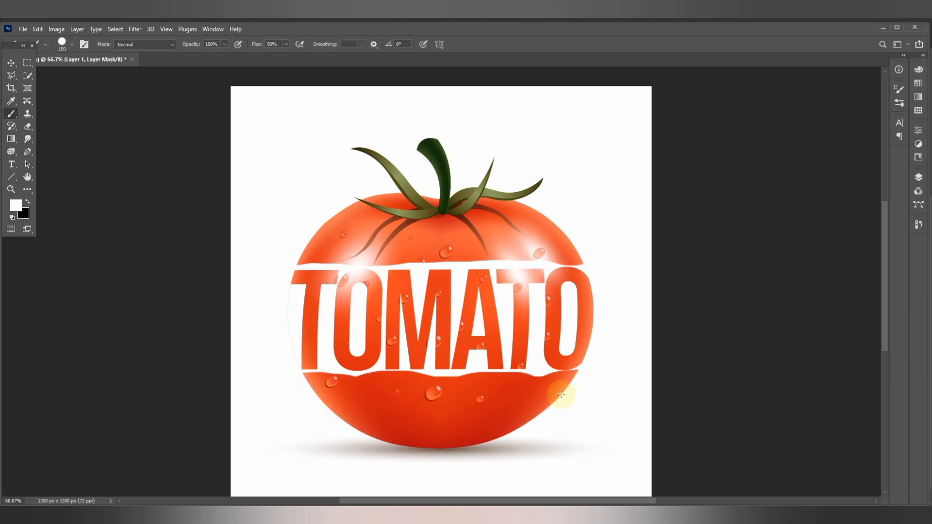
drag(561, 394, 398, 405)
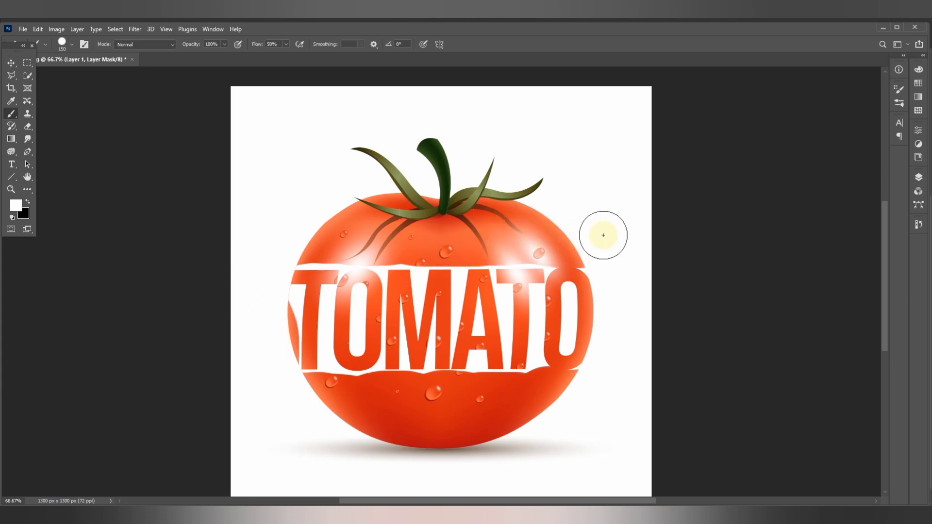
drag(434, 229, 392, 226)
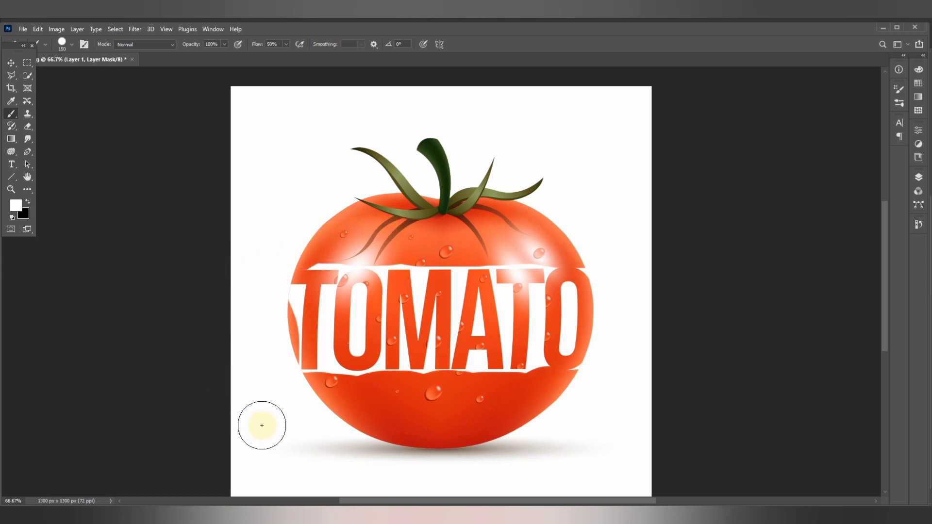
drag(355, 413, 317, 403)
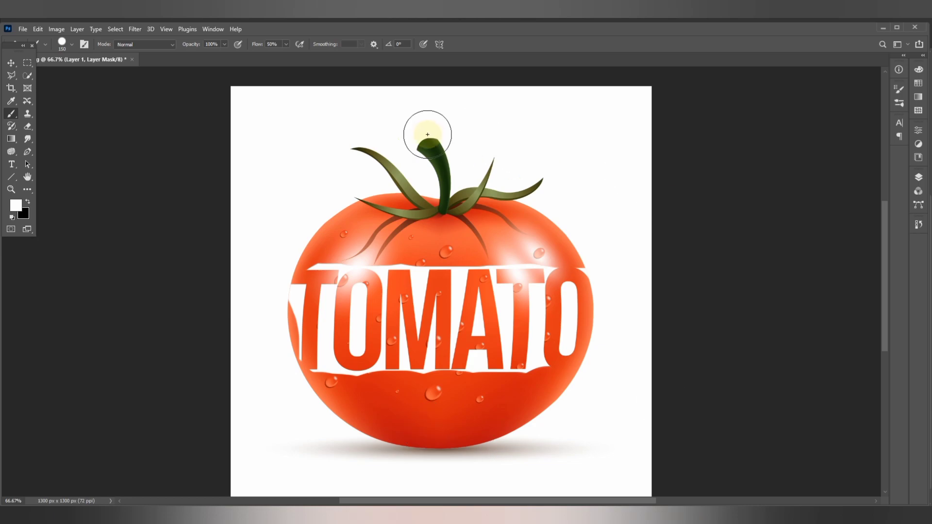
click(11, 64)
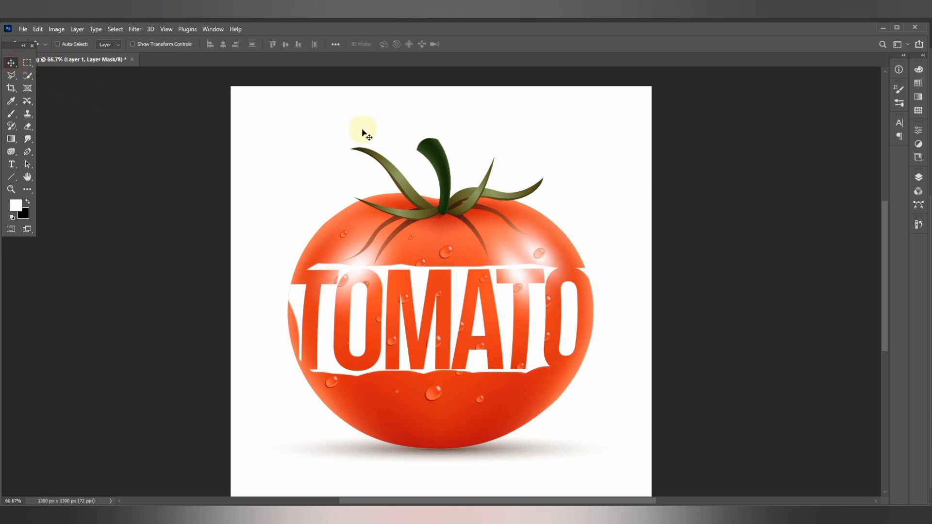